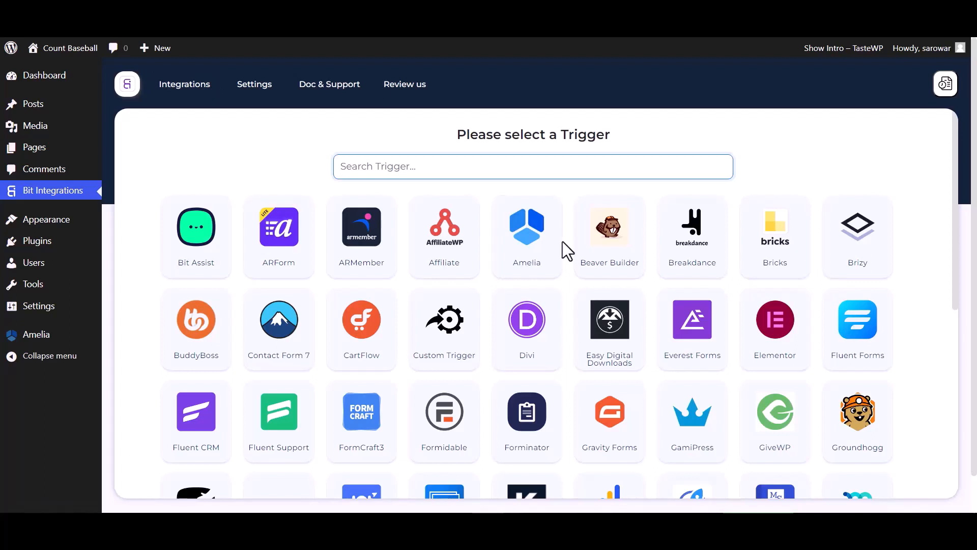
- Select Amelia as the trigger, copy its webhook URL and start fetching the response data
left_click(554, 254)
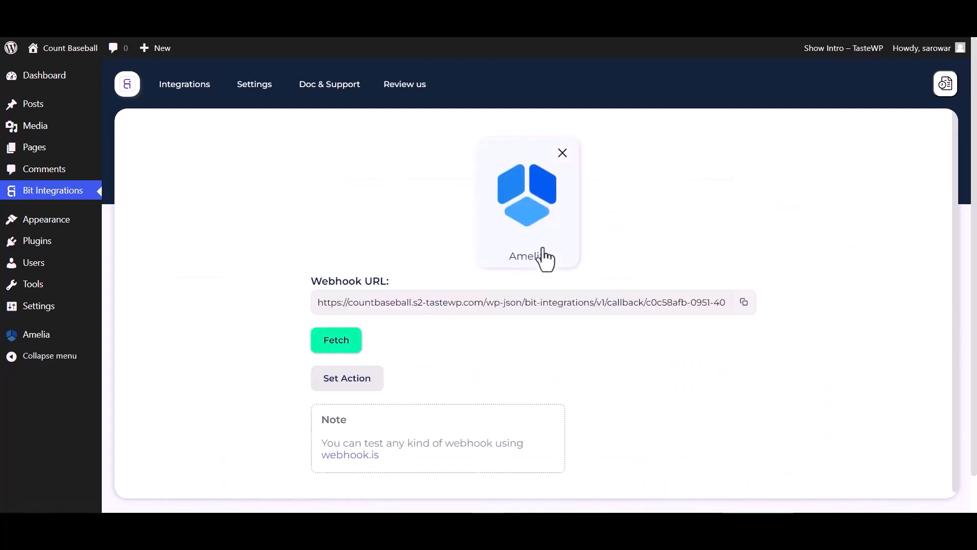
left_click(745, 305)
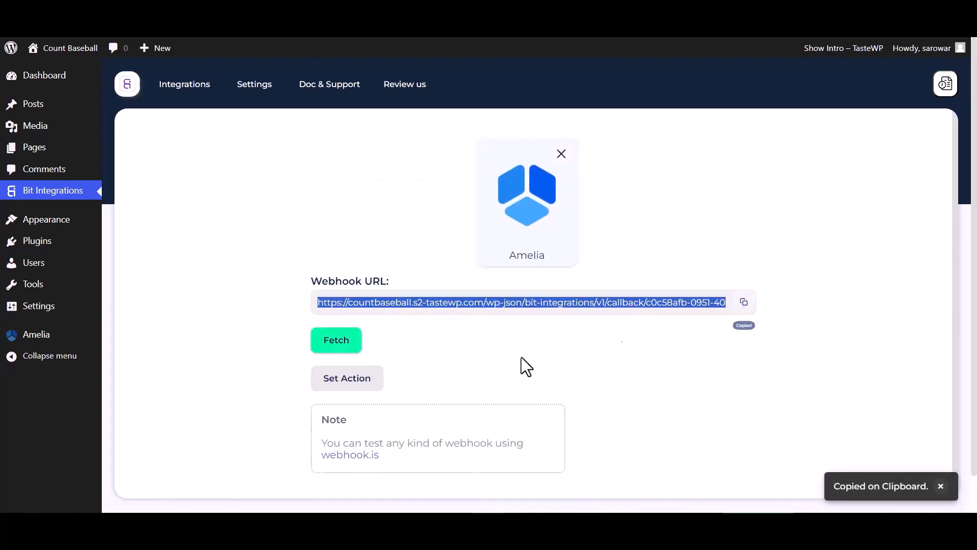
left_click(346, 344)
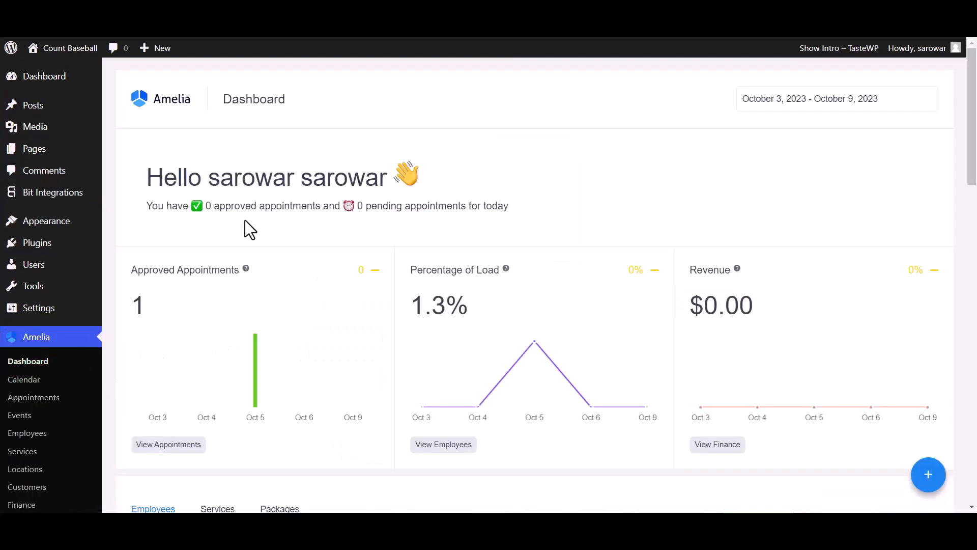
- Add a new web hook in Amelia's Integrations settings
scroll(35, 483, "down", 5)
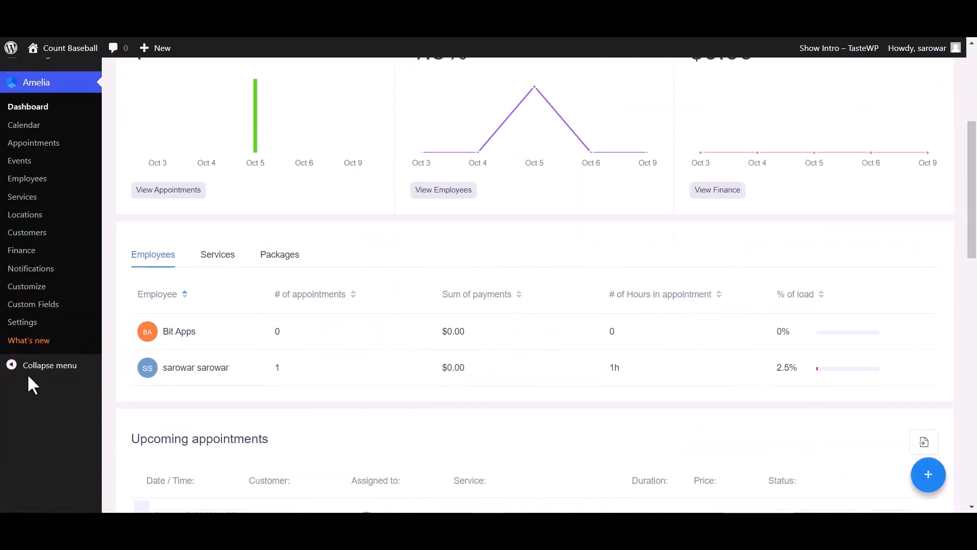
left_click(29, 325)
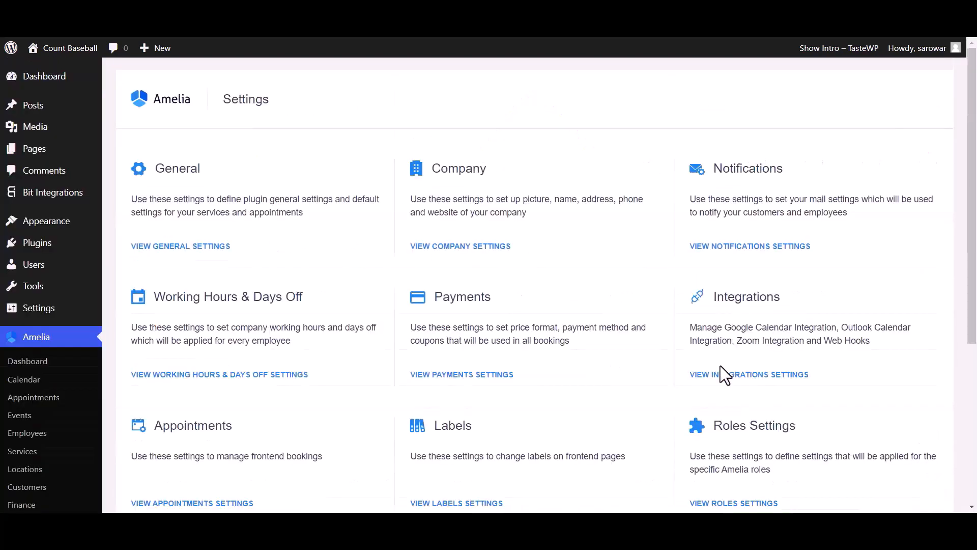
scroll(733, 324, "down", 1)
left_click(735, 312)
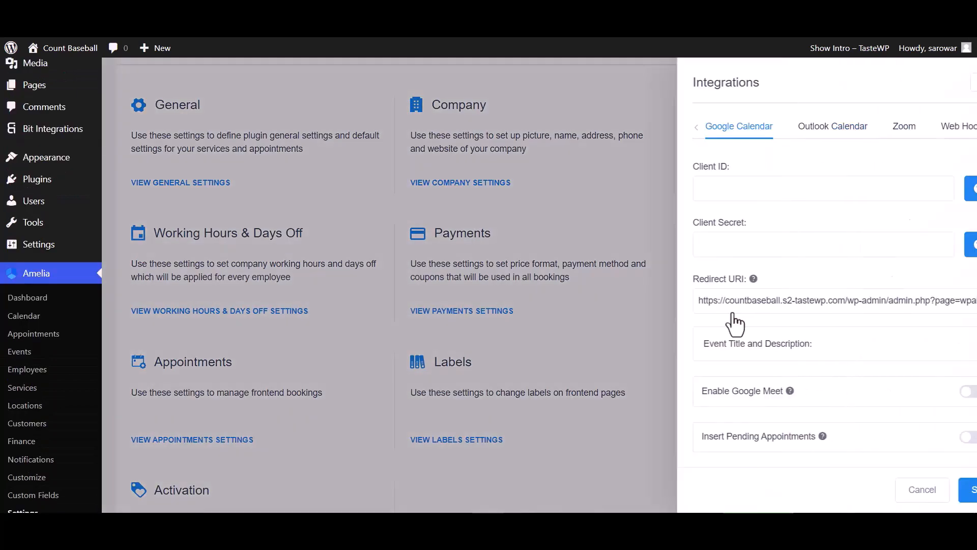
left_click(918, 126)
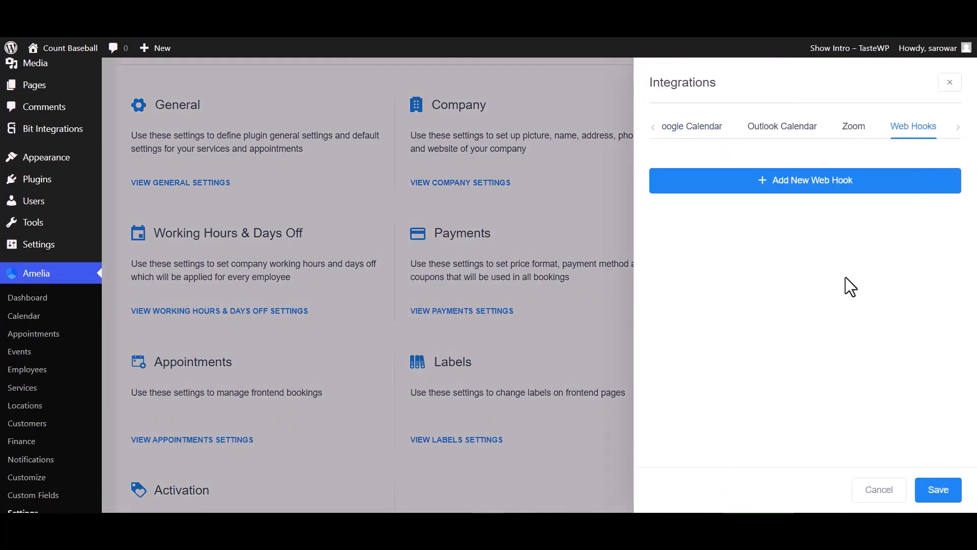
left_click(833, 184)
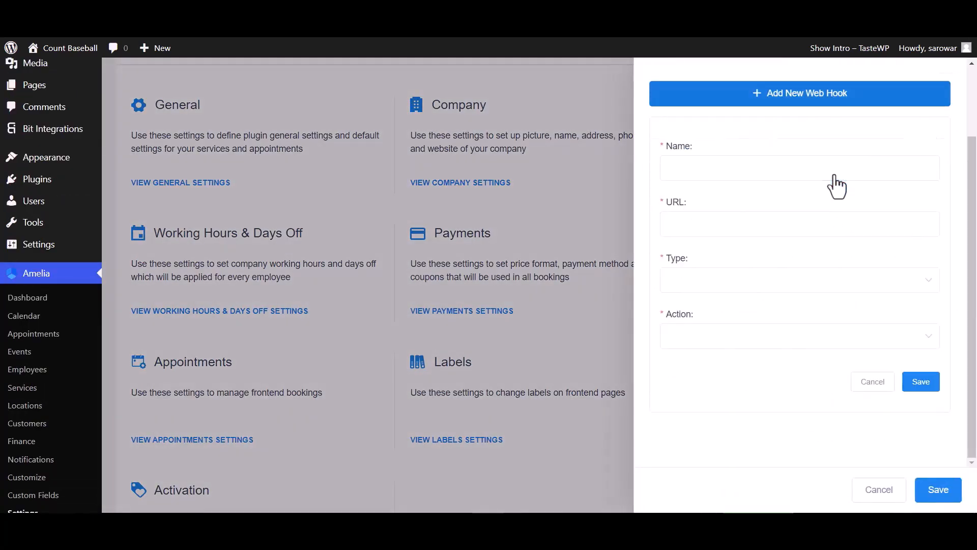
- Name the web hook "Bit Integrations" and paste the copied webhook URL as its URL
left_click(707, 175)
type("Bit Integrations")
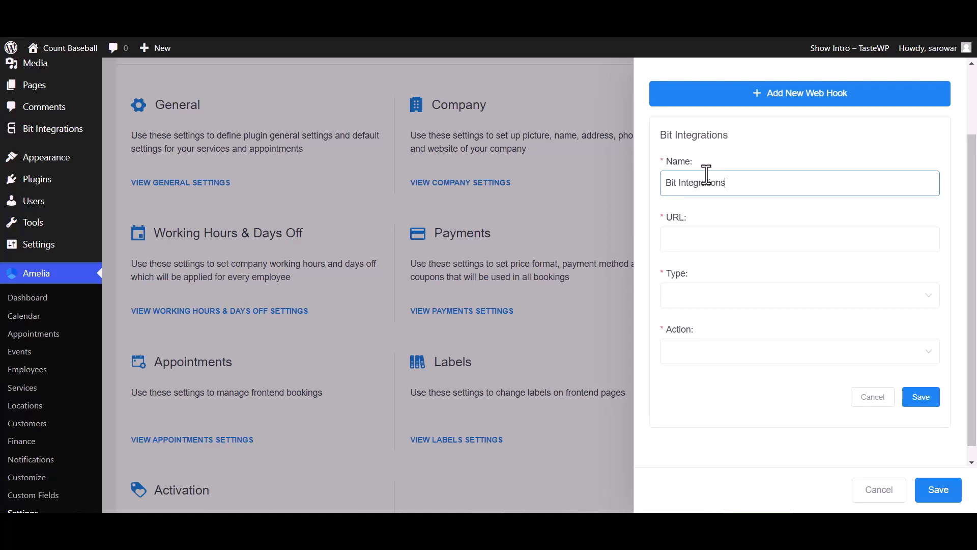
left_click(700, 240)
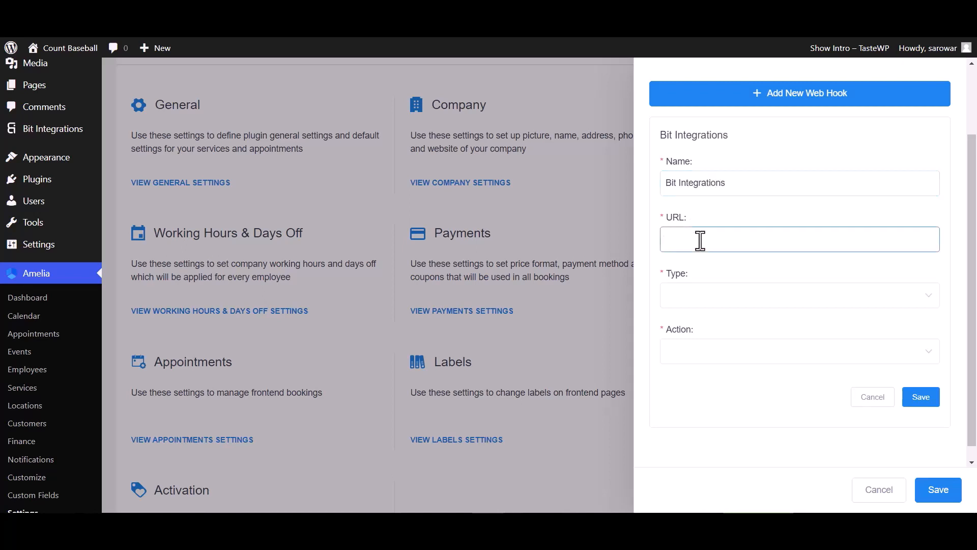
key("ctrl+v")
- Set the web hook's type to Appointment and its action to Booking Status Changed, and save the web hook and the integration settings
left_click(703, 301)
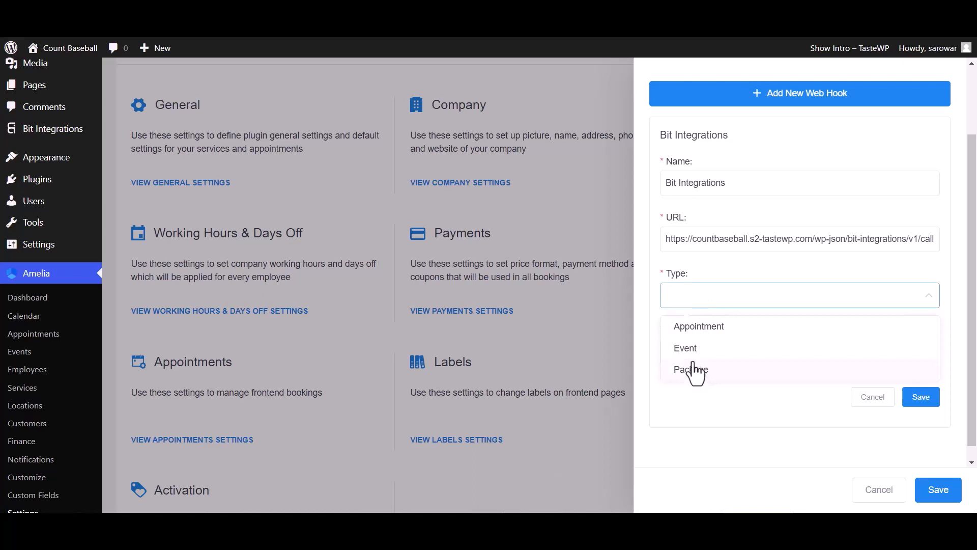
left_click(700, 331)
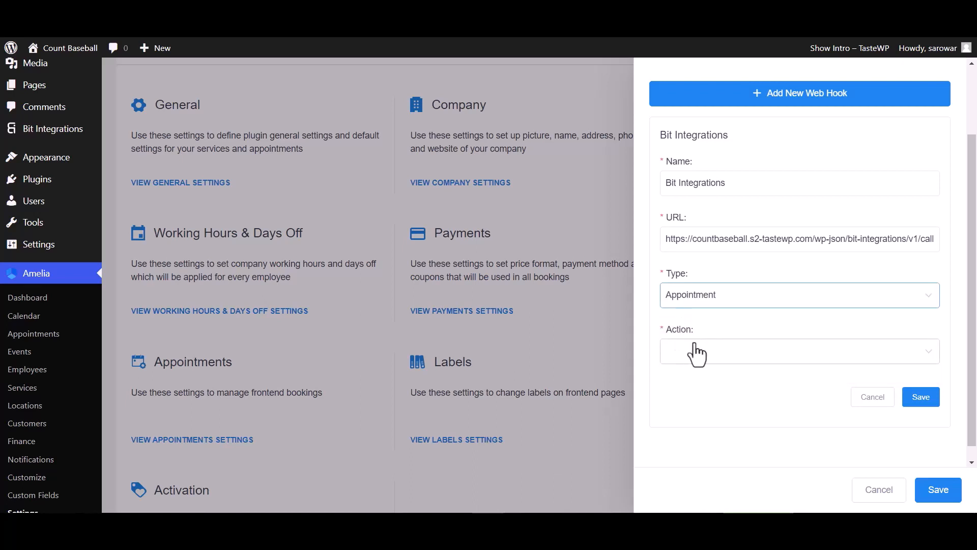
left_click(697, 354)
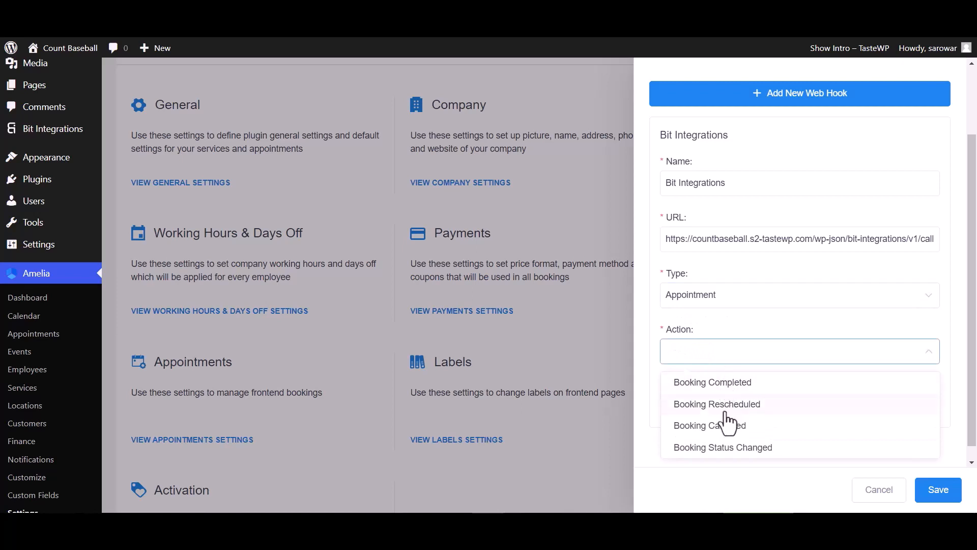
left_click(715, 451)
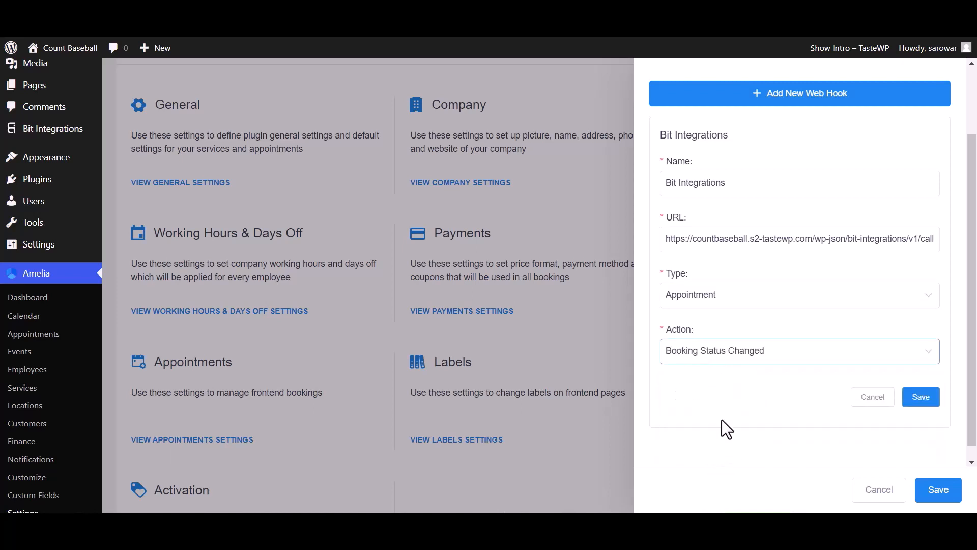
left_click(921, 397)
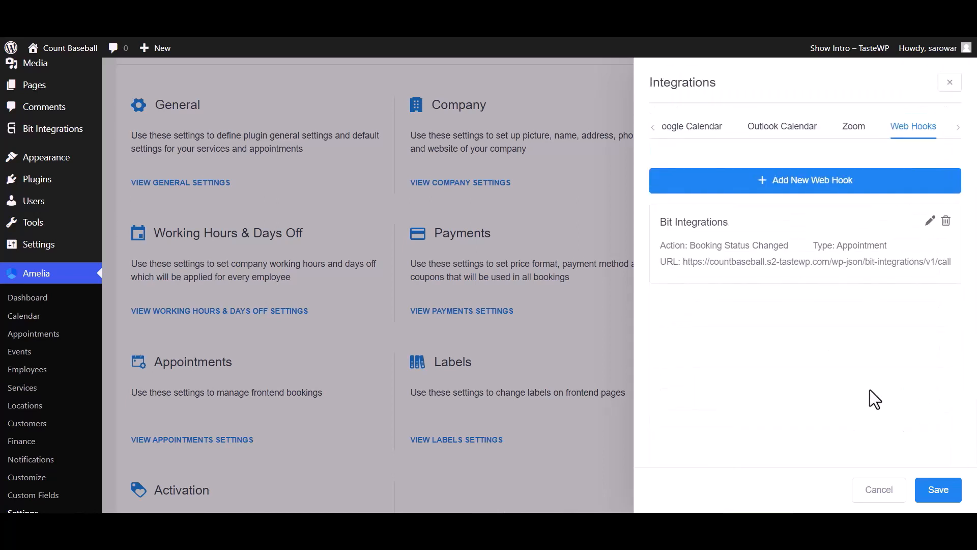
left_click(940, 492)
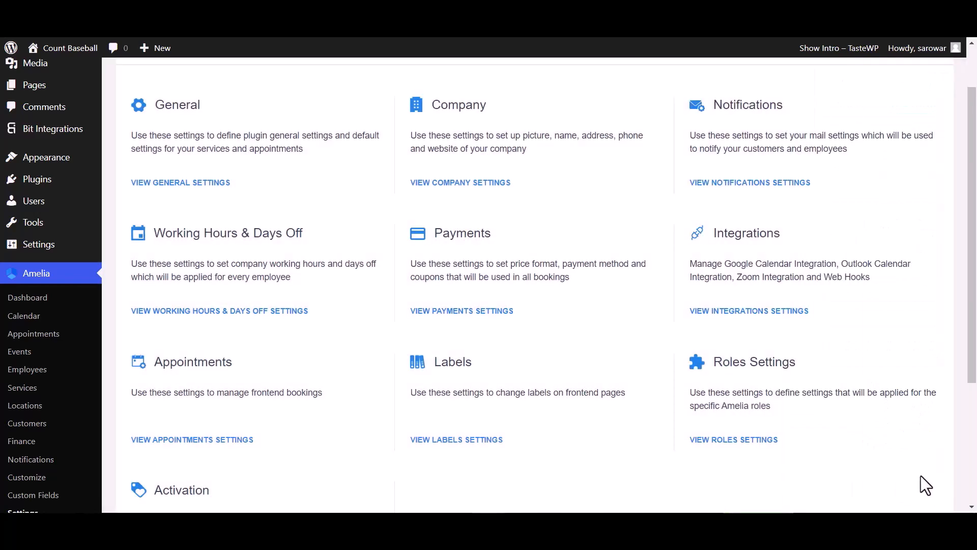
- Change the status of the October 20, 2023 appointment at 11:30 am to Pending in Amelia's appointments
left_click(36, 335)
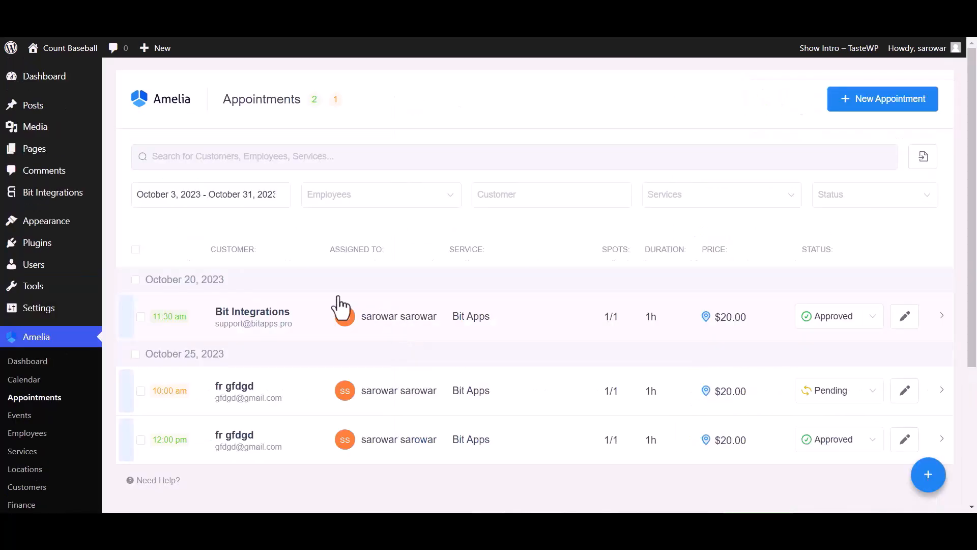
left_click(835, 318)
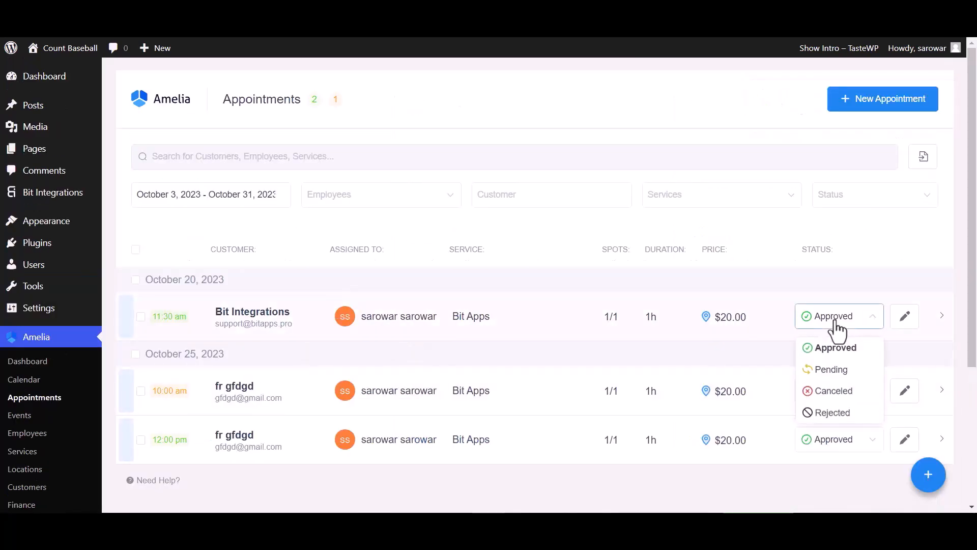
left_click(835, 370)
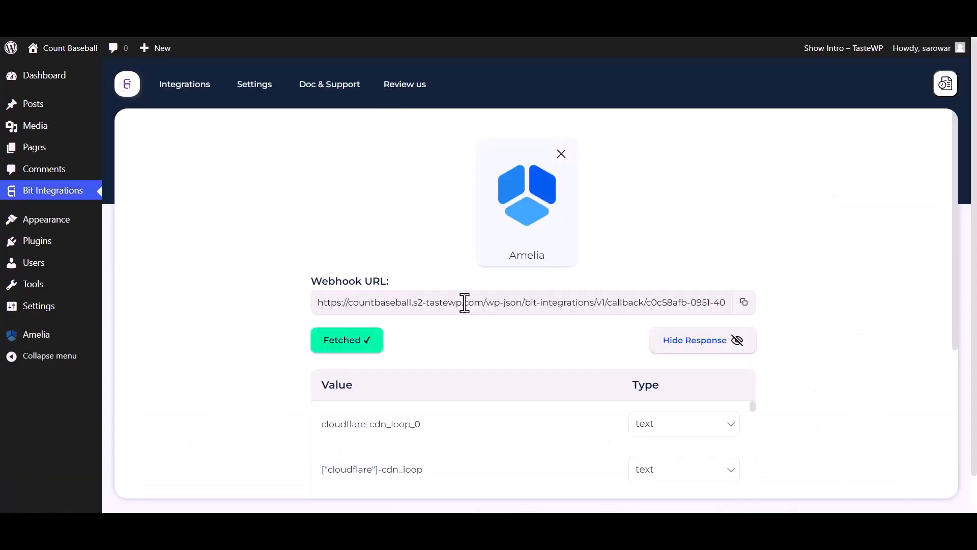
- Return to the fetched Amelia trigger, choose Zoho Sheet as the action and set its data center to zoho.com
scroll(458, 306, "down", 5)
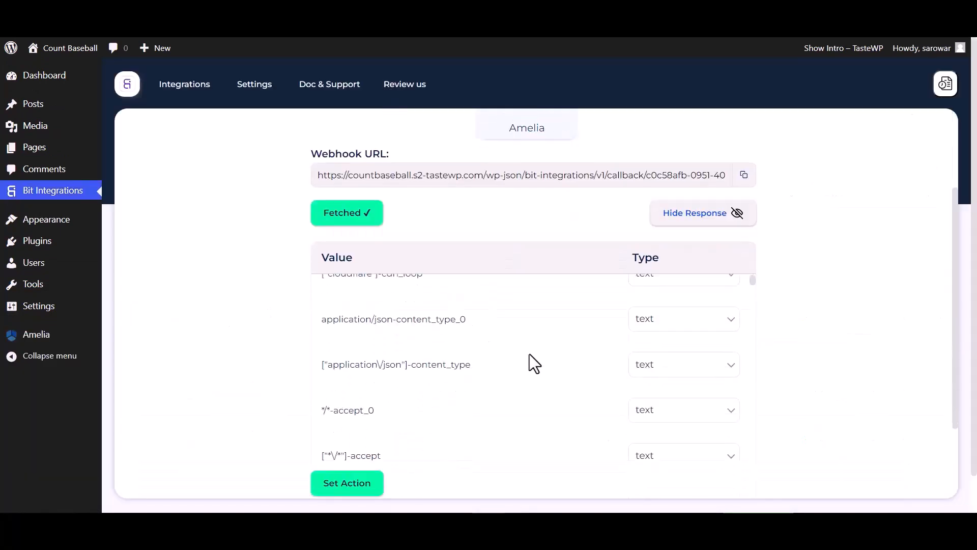
scroll(530, 356, "down", 15)
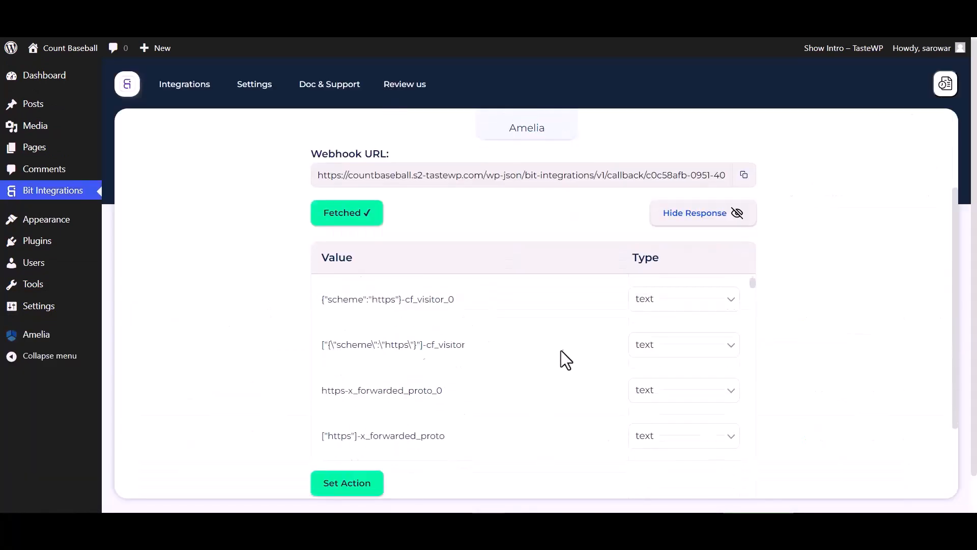
left_click(336, 489)
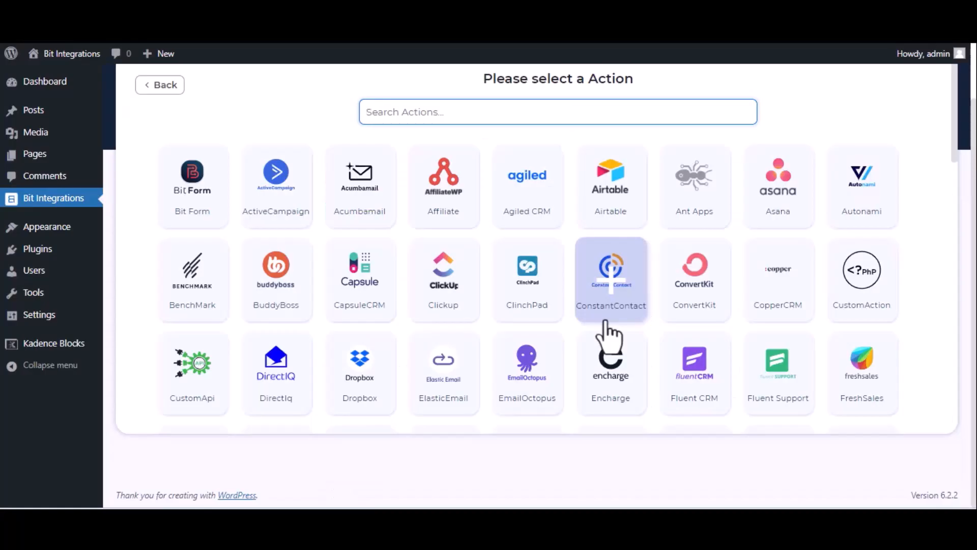
type("zoho")
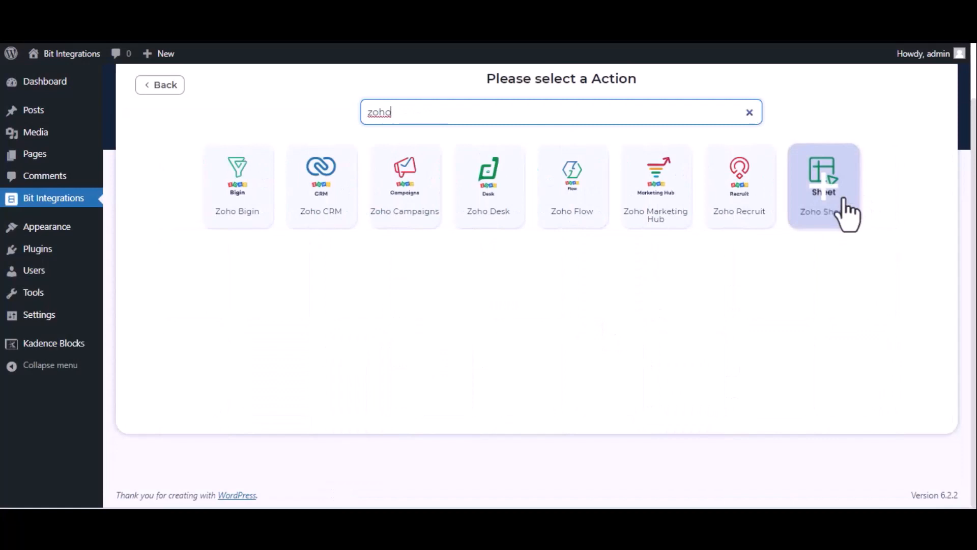
left_click(847, 214)
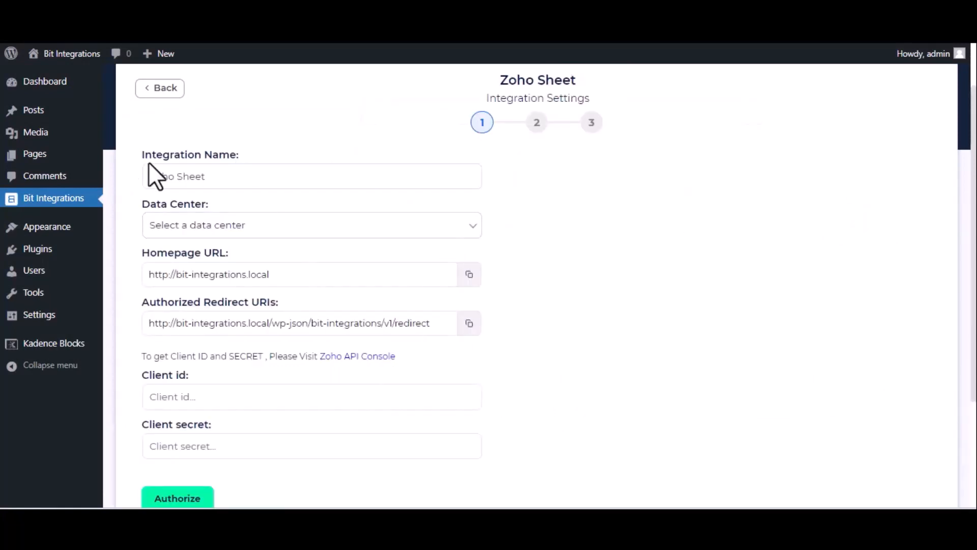
left_click(290, 232)
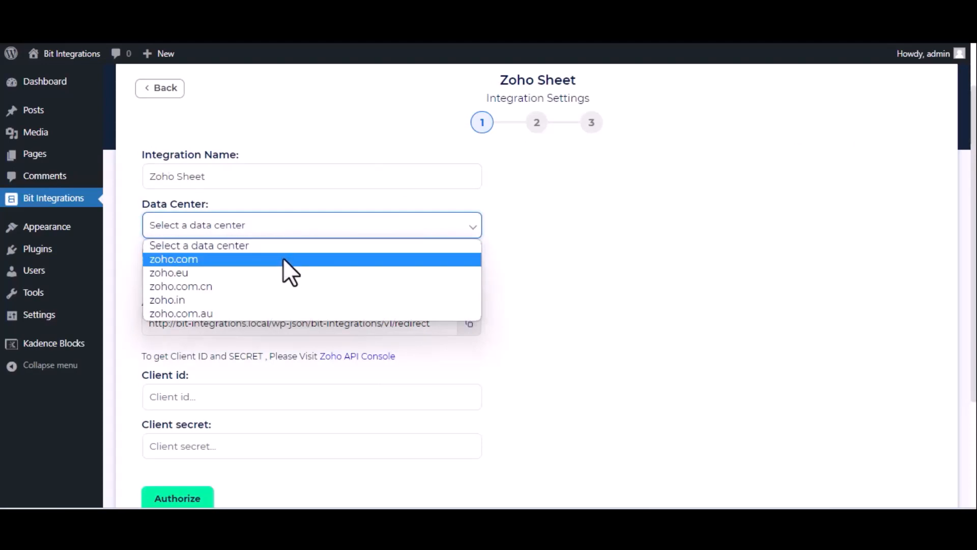
left_click(283, 258)
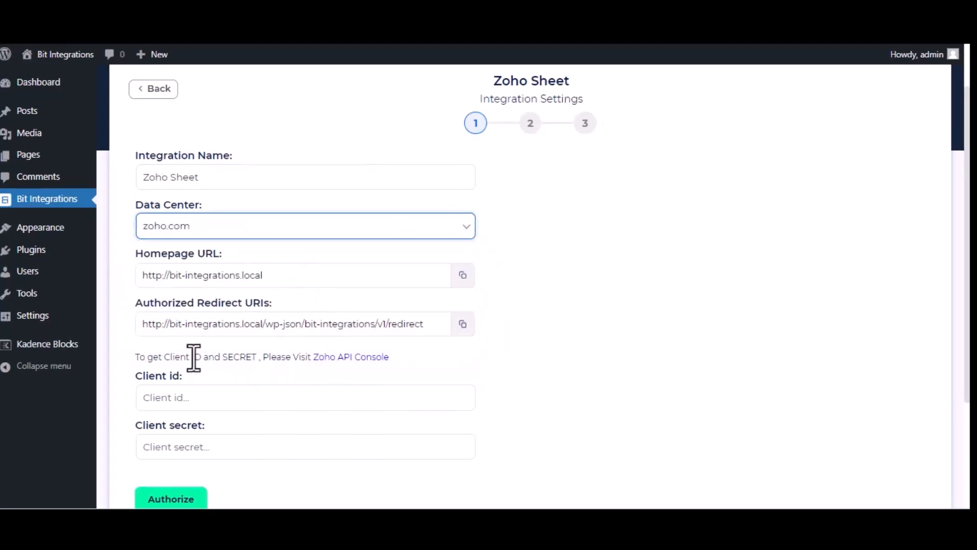
- Start a new Server-based Applications client in the Zoho API Console and name it "Bit Integrations"
left_click(365, 358)
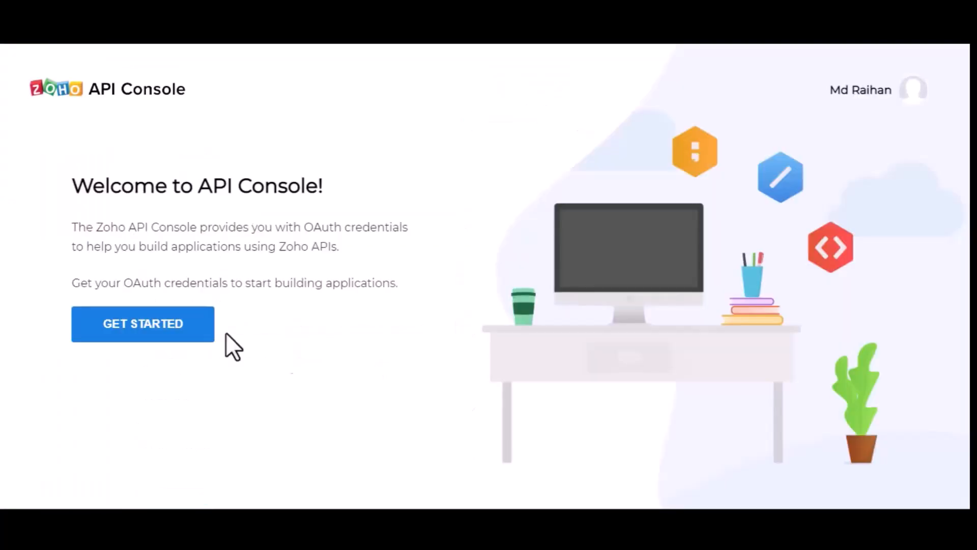
left_click(120, 327)
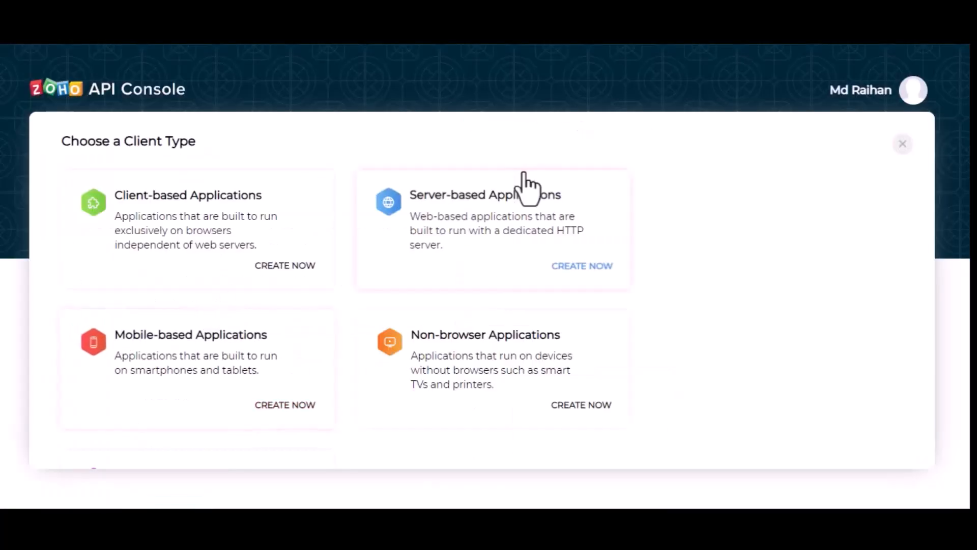
left_click(501, 211)
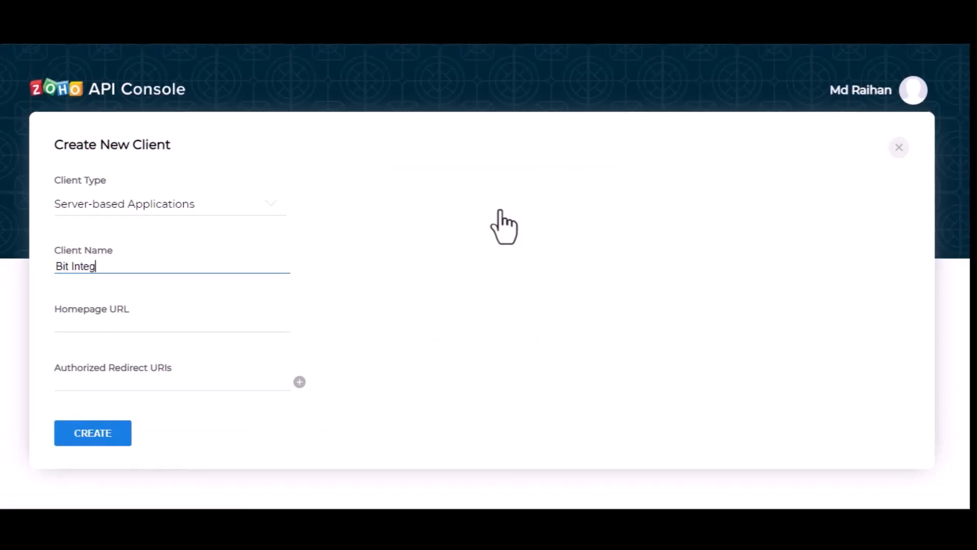
type("Bit Integrtions")
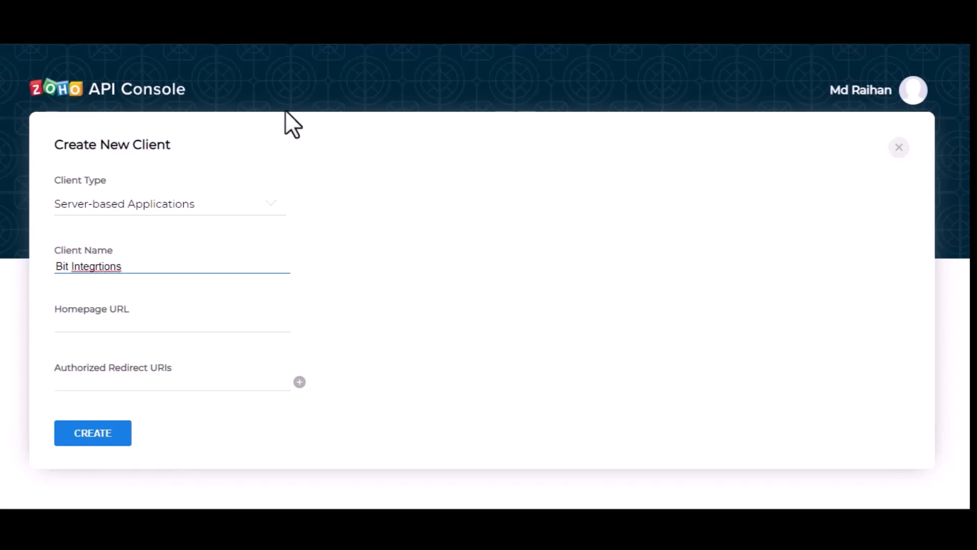
type("a")
- Fill in the new client's Homepage URL and Authorized Redirect URI with the values copied from the Zoho Sheet integration settings
left_click(172, 327)
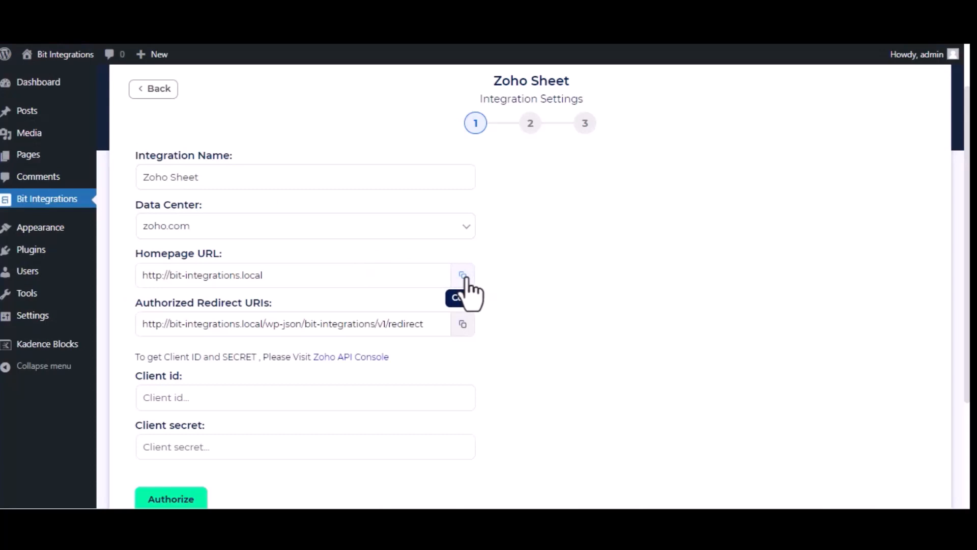
left_click(463, 275)
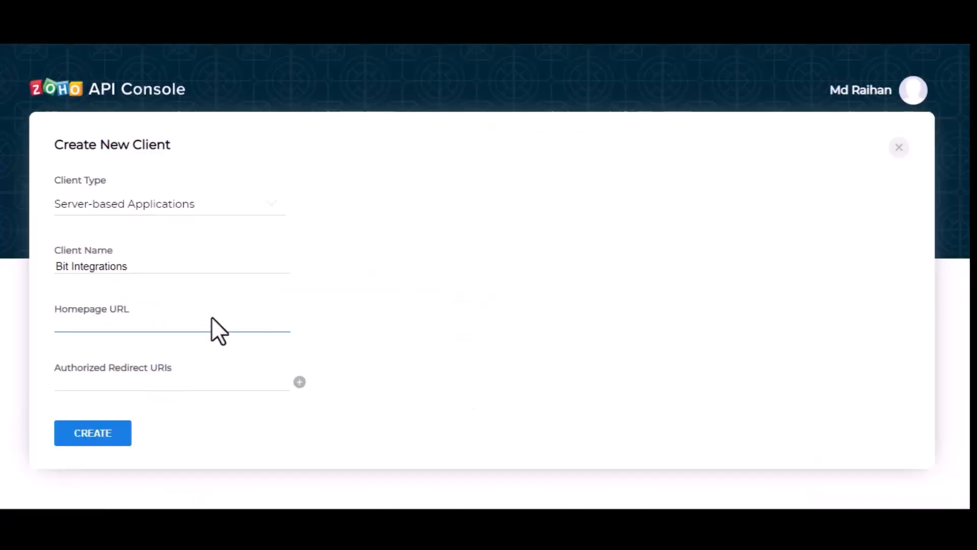
key("ctrl+v")
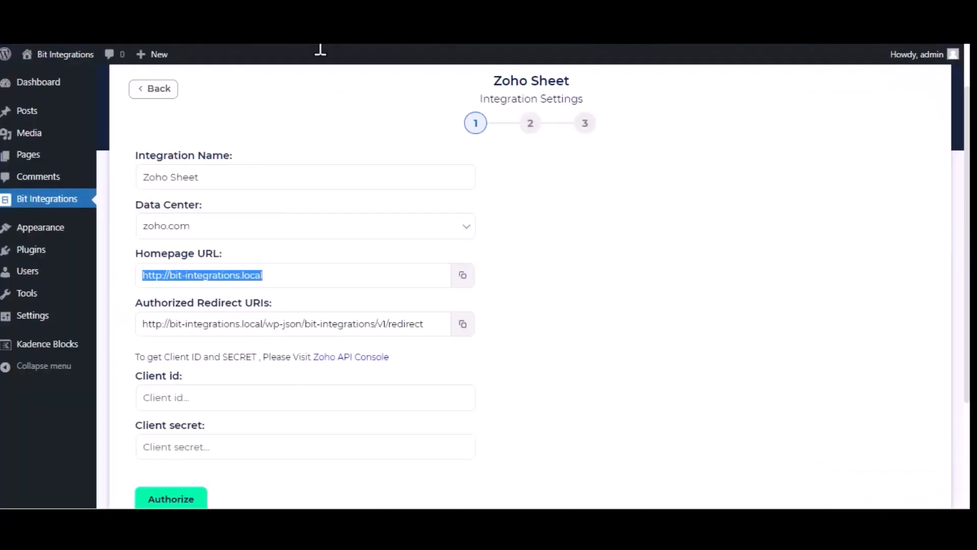
left_click(463, 324)
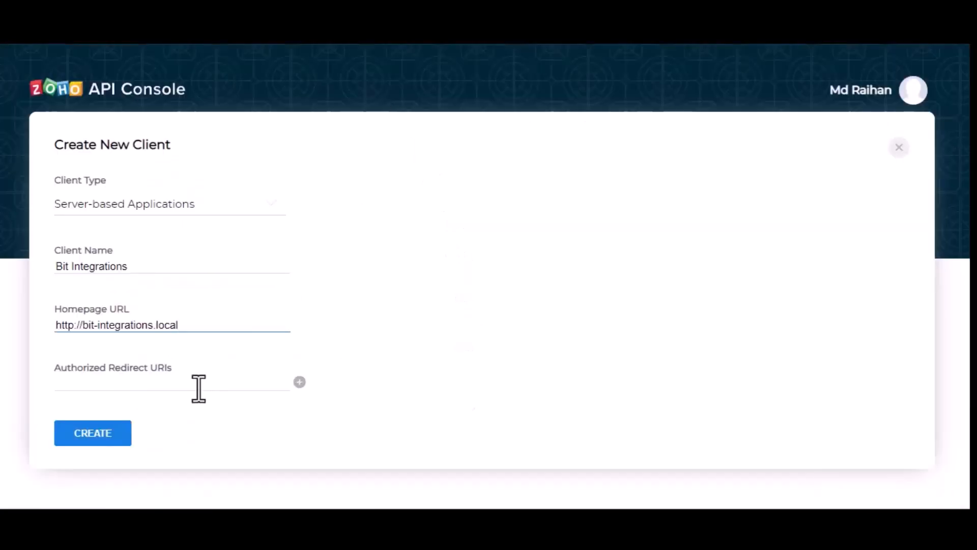
left_click(199, 388)
key("ctrl+v")
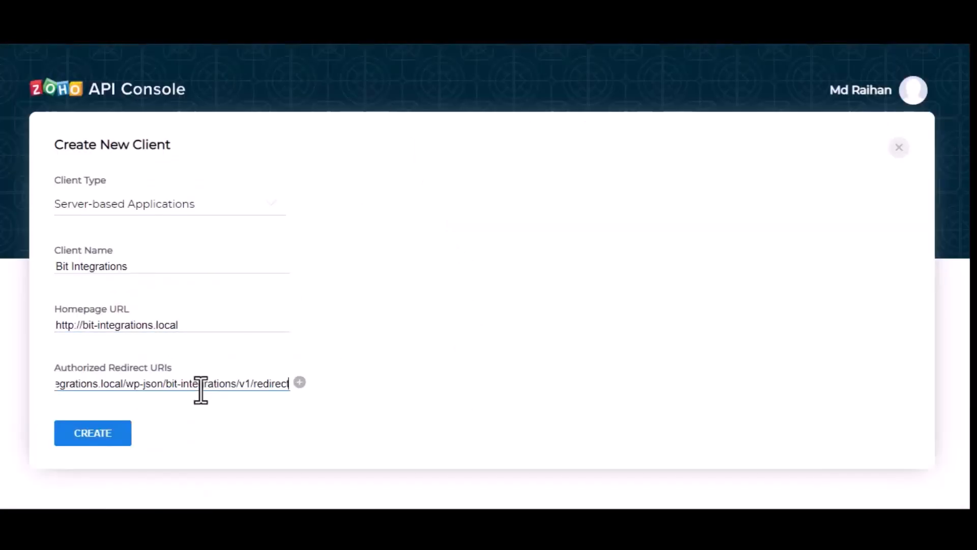
- Create the Zoho API client and copy its Client ID and Client Secret into the matching fields of the Zoho Sheet integration settings
left_click(106, 441)
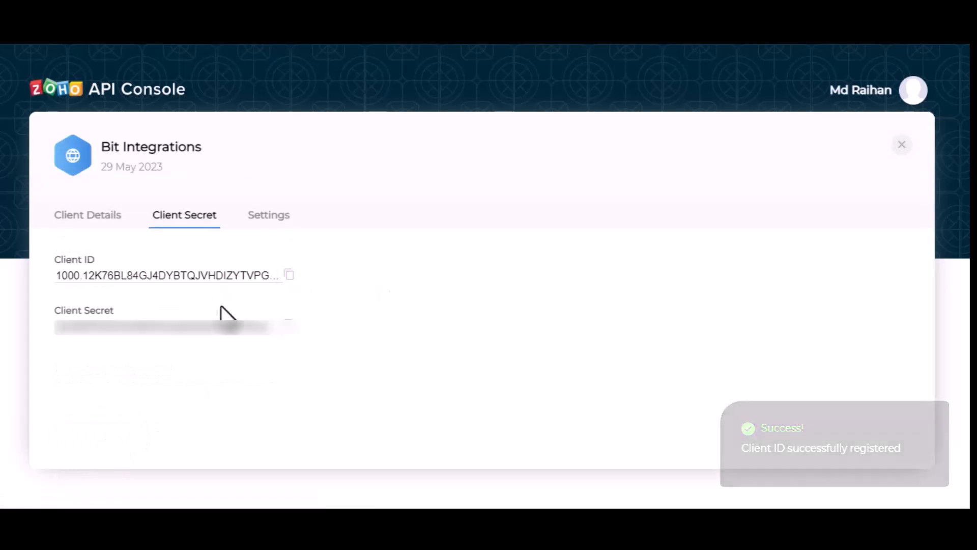
left_click(289, 275)
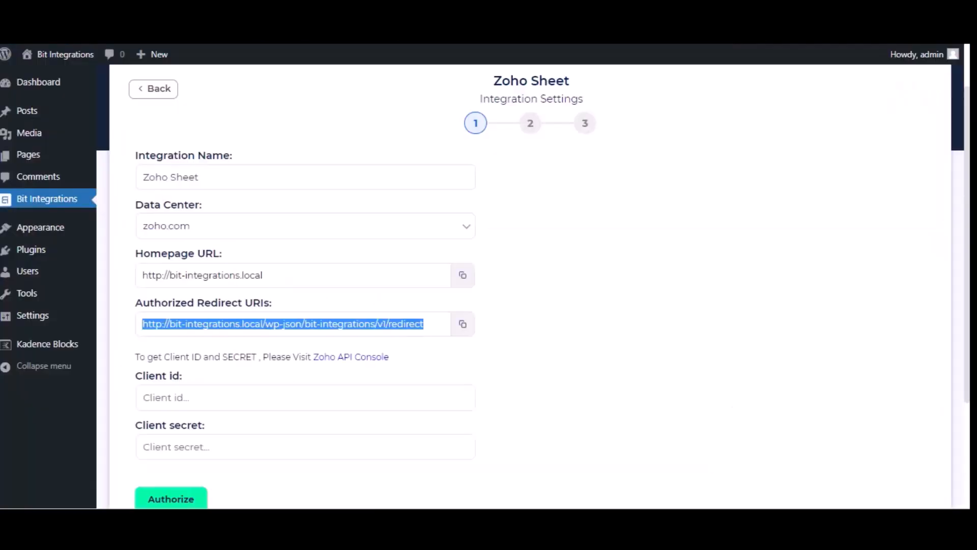
left_click(312, 399)
key("ctrl+v")
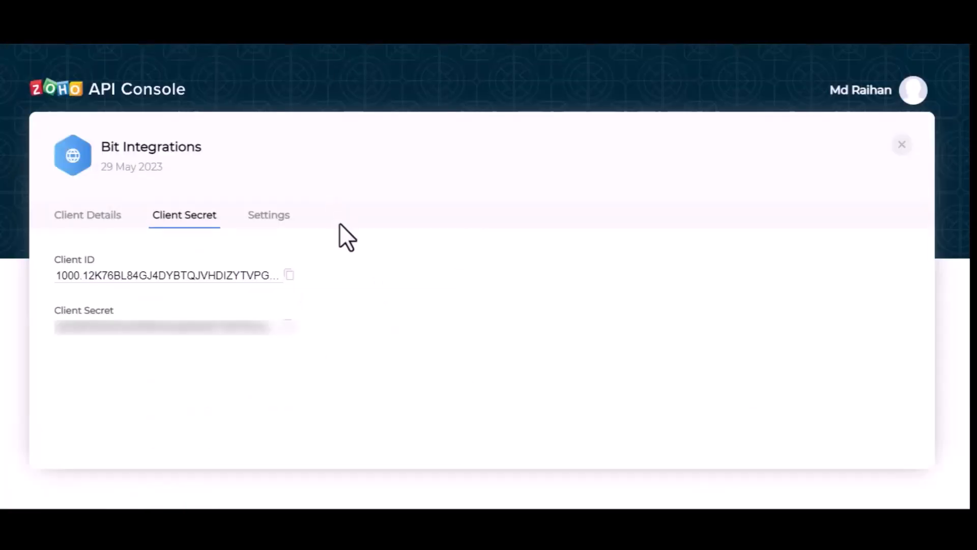
left_click(288, 327)
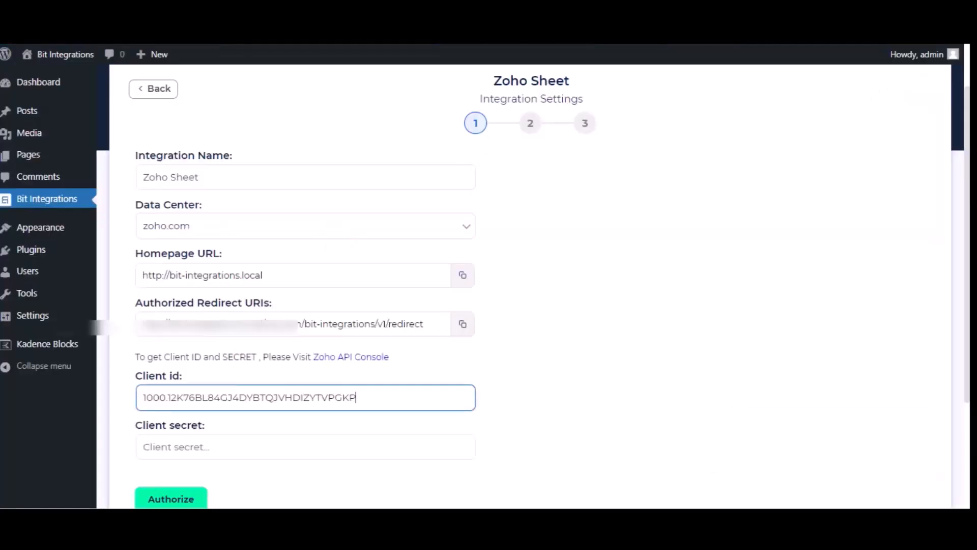
left_click(285, 445)
key("ctrl+v")
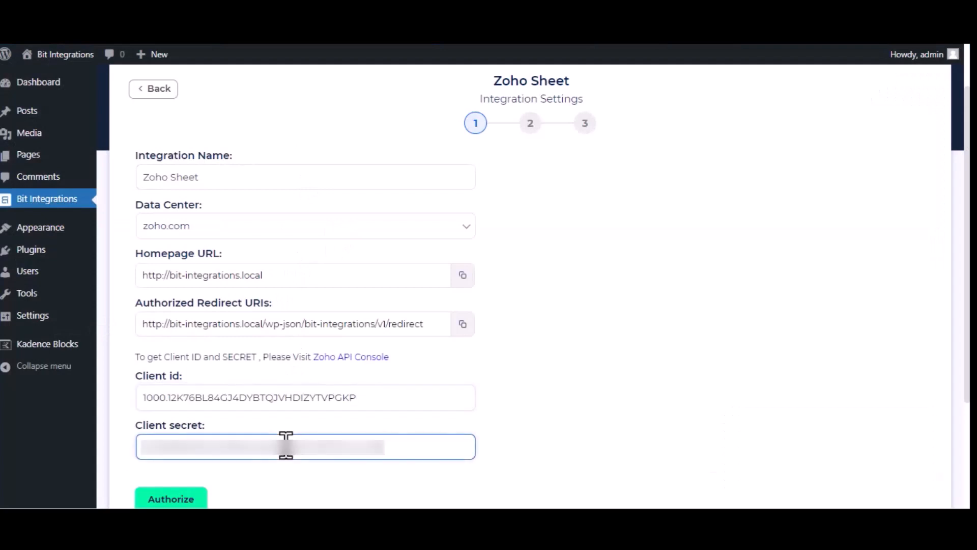
- Authorize the Zoho Sheet connection, accept Bit Integrations' access request, and continue to the second stage of the integration settings
left_click(185, 499)
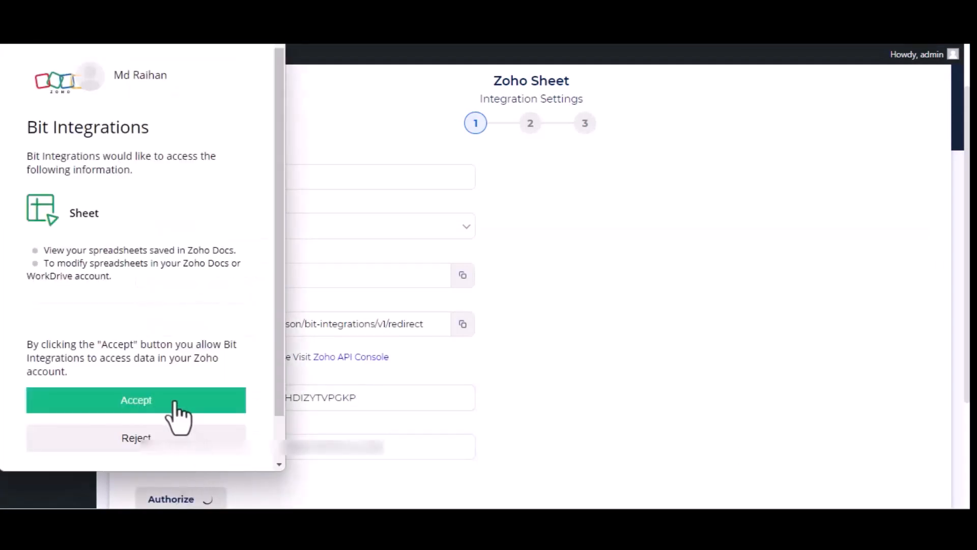
left_click(173, 403)
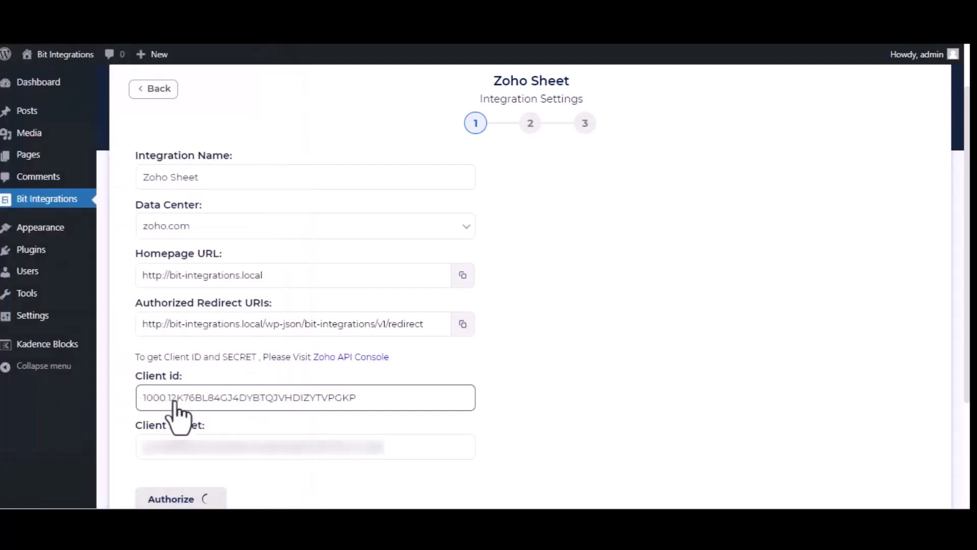
scroll(682, 325, "down", 3)
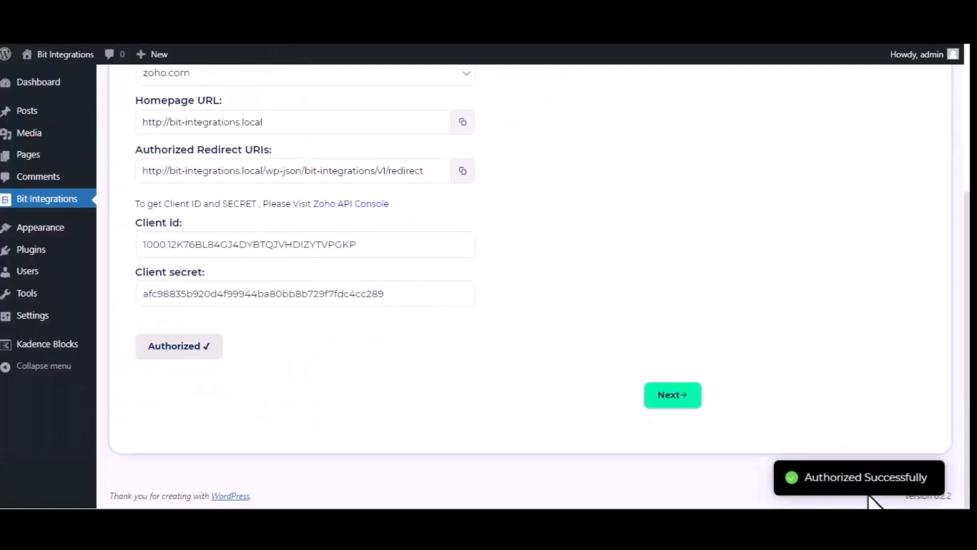
left_click(664, 396)
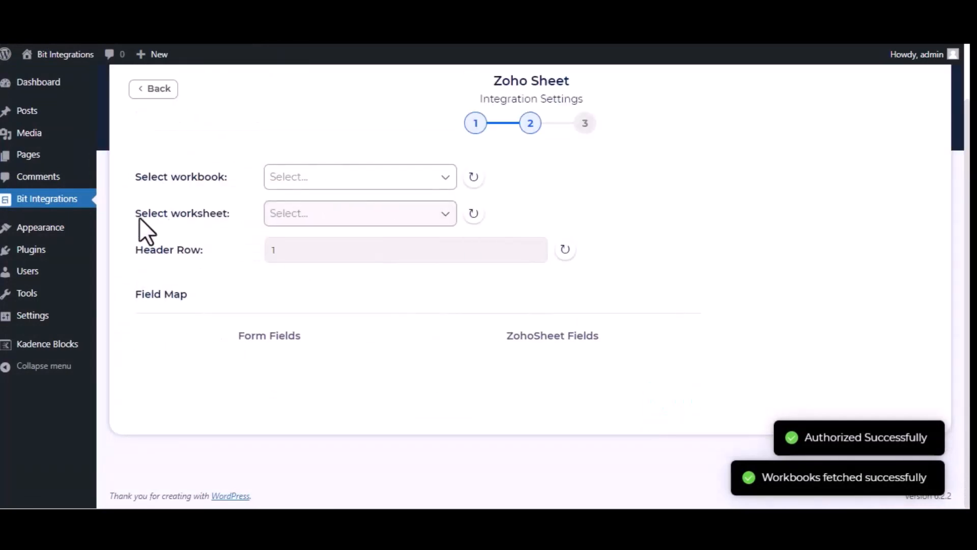
- Set the target workbook to Bit Integrations and the worksheet to Sheet1
left_click(351, 176)
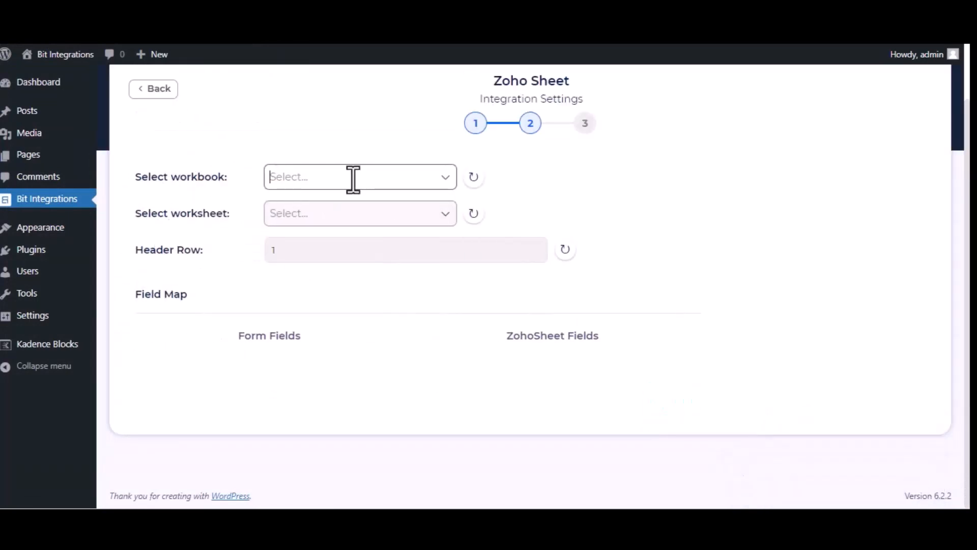
left_click(352, 204)
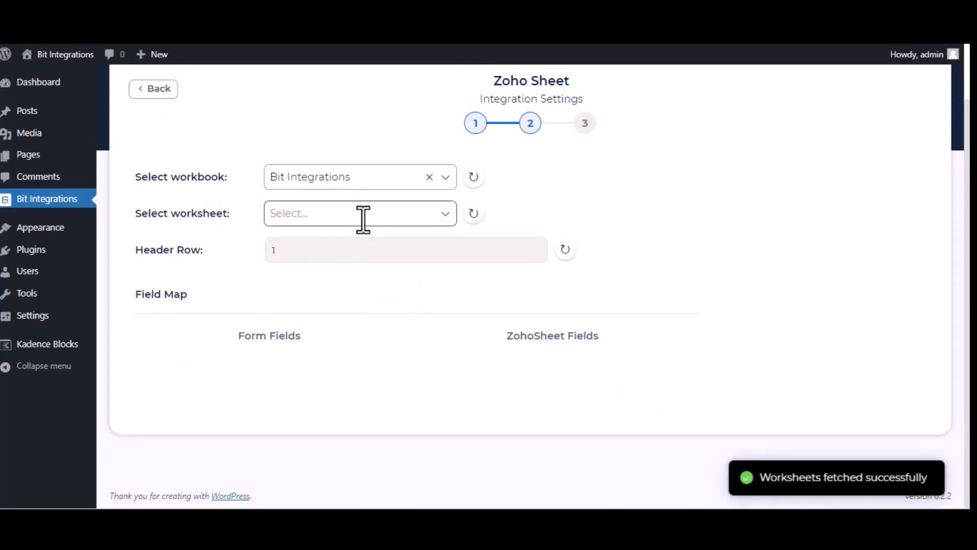
left_click(363, 219)
left_click(349, 243)
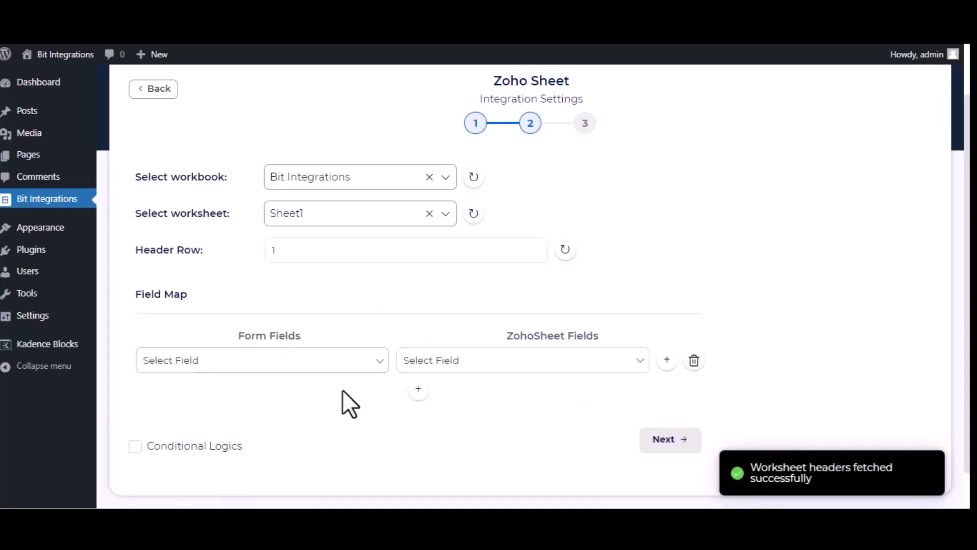
- Map the form fields Name and Email to the Zoho Sheet fields Name and Email in two field map rows
left_click(298, 363)
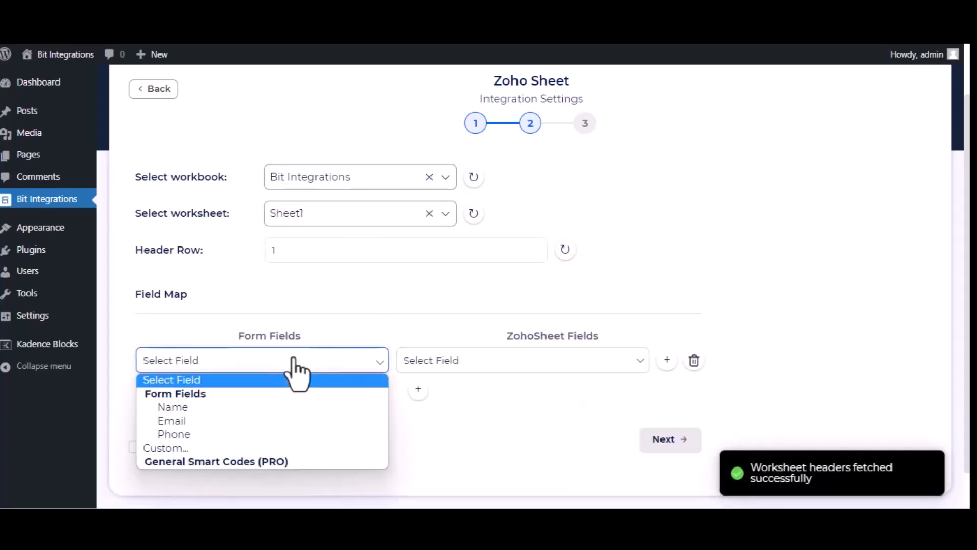
left_click(276, 407)
left_click(478, 362)
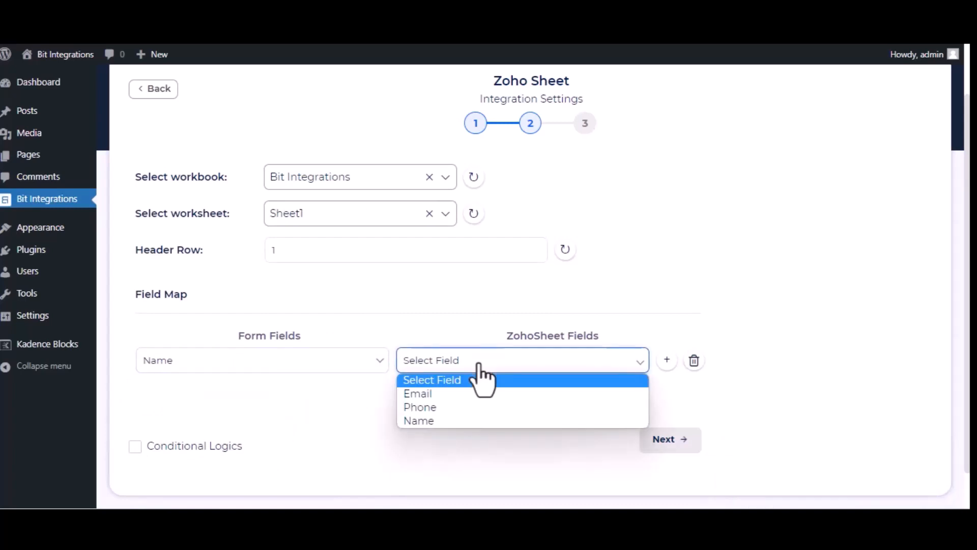
left_click(478, 419)
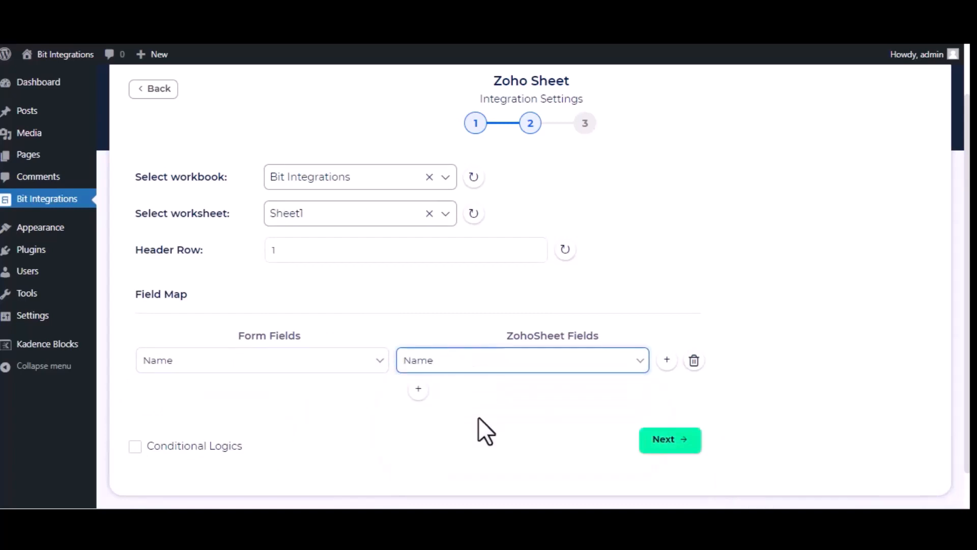
left_click(419, 390)
left_click(316, 397)
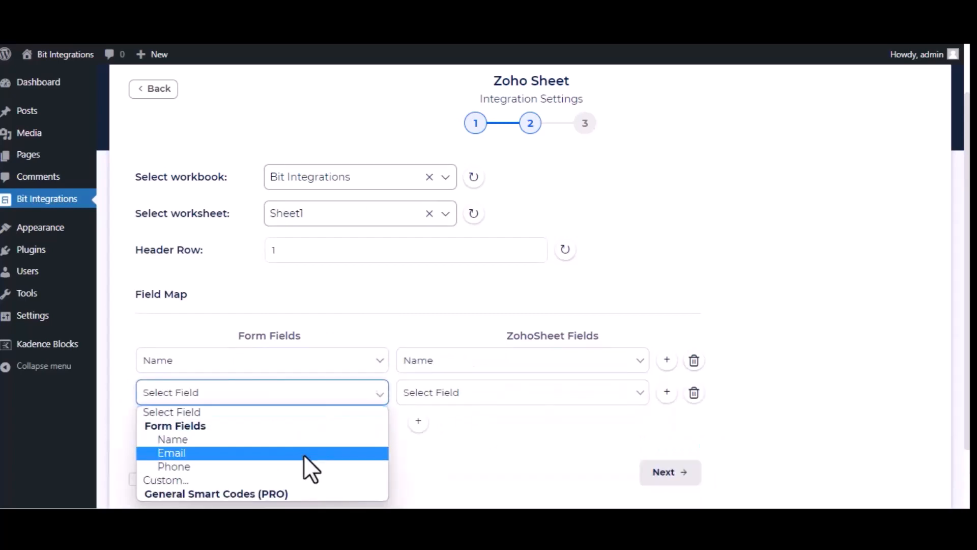
left_click(303, 454)
left_click(591, 399)
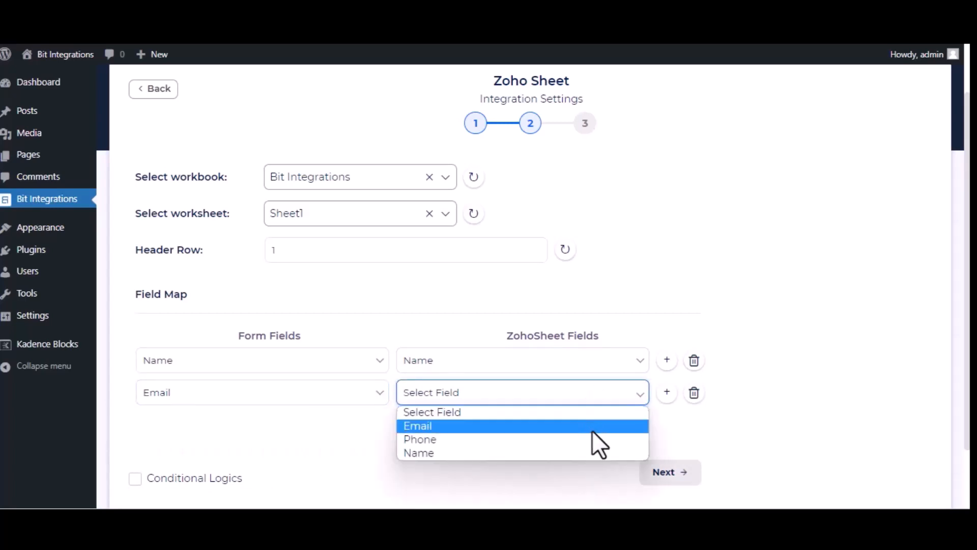
left_click(592, 428)
- Add a third field map row pairing Phone with Phone, and finish the integration without conditional logic
left_click(419, 422)
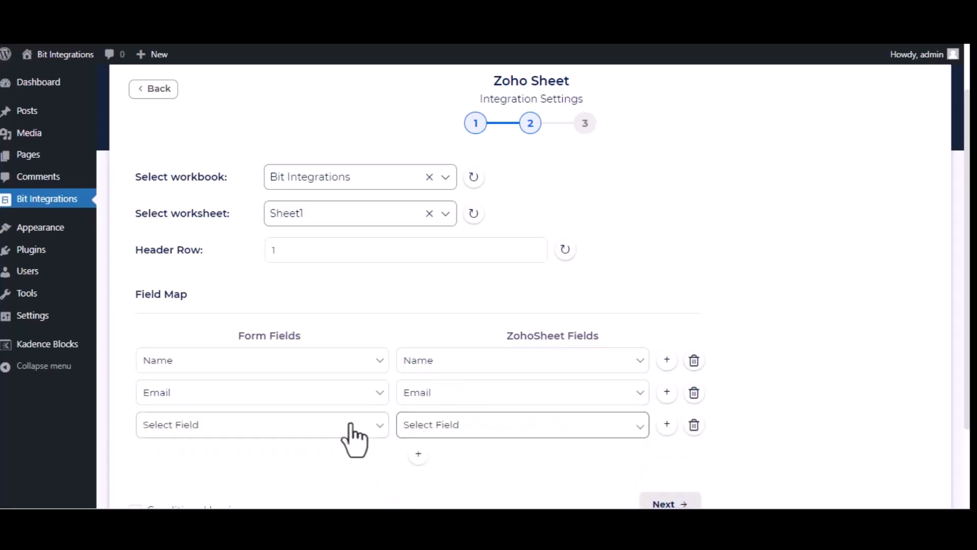
left_click(354, 439)
left_click(258, 378)
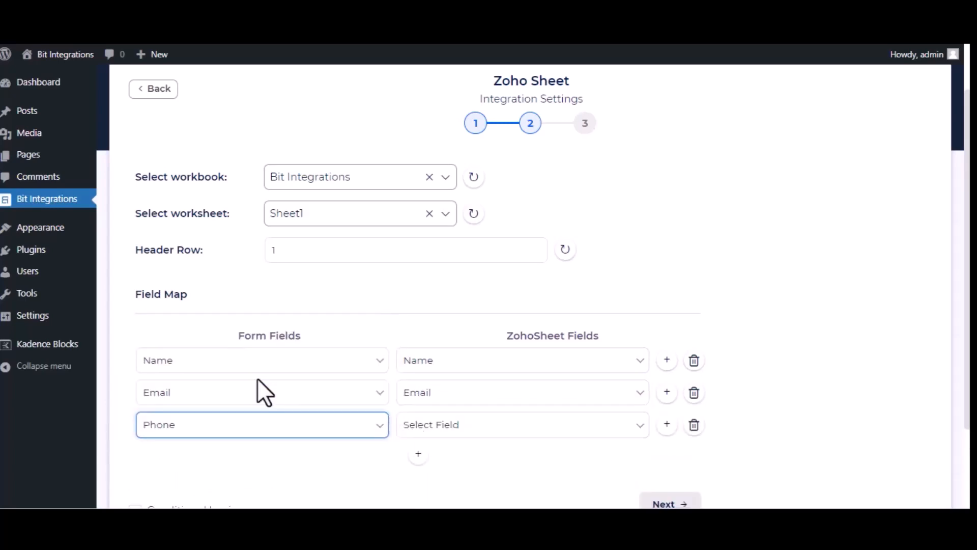
left_click(527, 433)
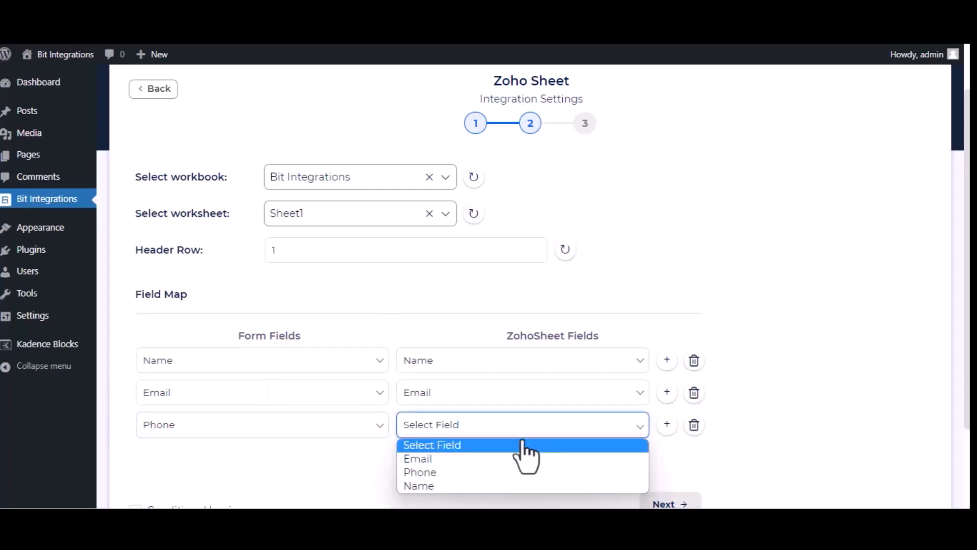
left_click(484, 473)
scroll(484, 475, "down", 3)
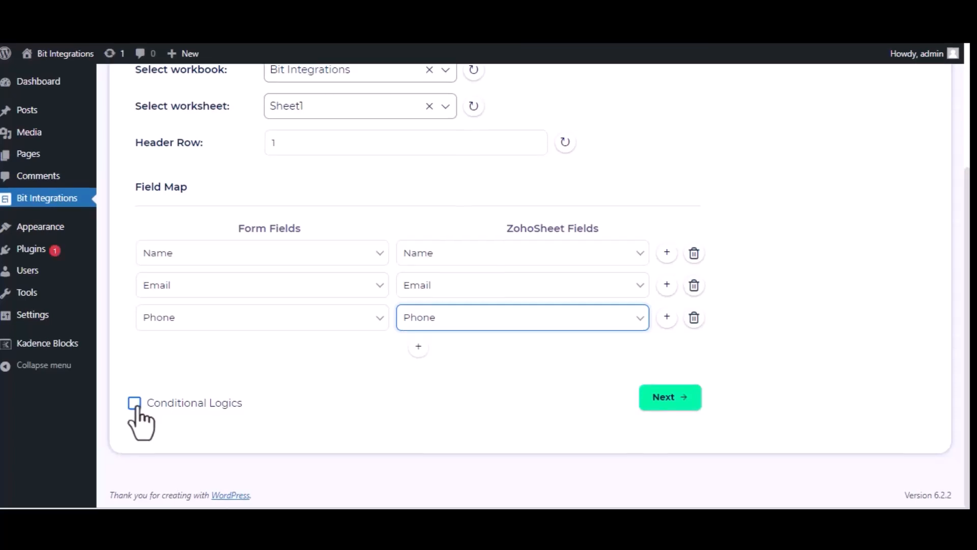
left_click(657, 399)
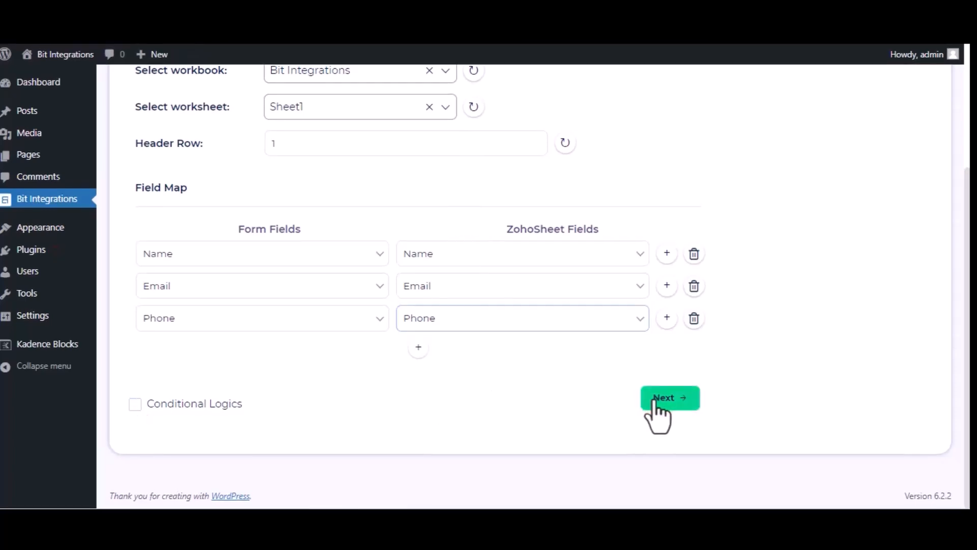
left_click(536, 234)
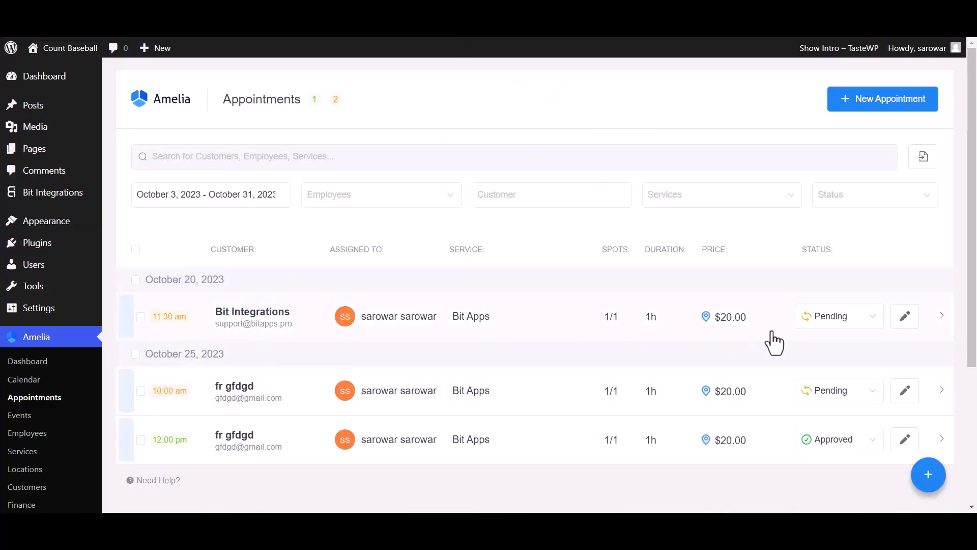
- Set the status of the October 20, 2023 appointment at 11:30 am to Approved in Amelia's appointments
left_click(817, 318)
left_click(818, 344)
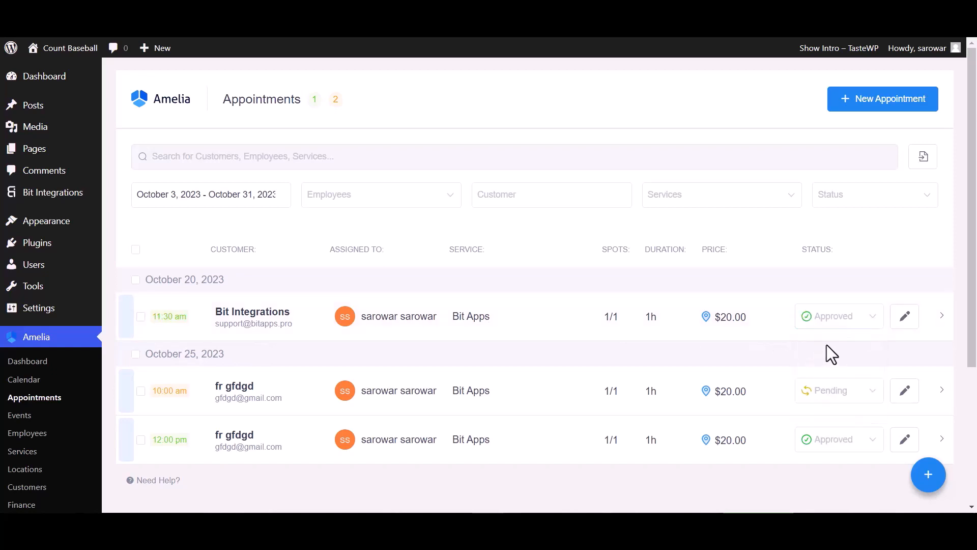